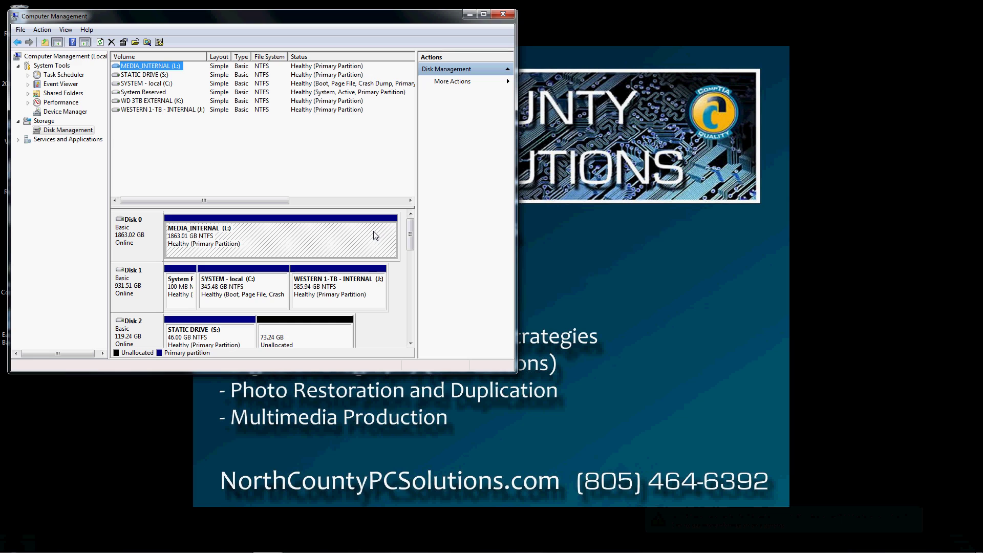
Shrink the MEDIA_INTERNAL (L:) volume on Disk 0 by 20000 MB, dismissing the system notifications that pop up meanwhile
{"action": "right_click", "coordinate": [376, 236]}
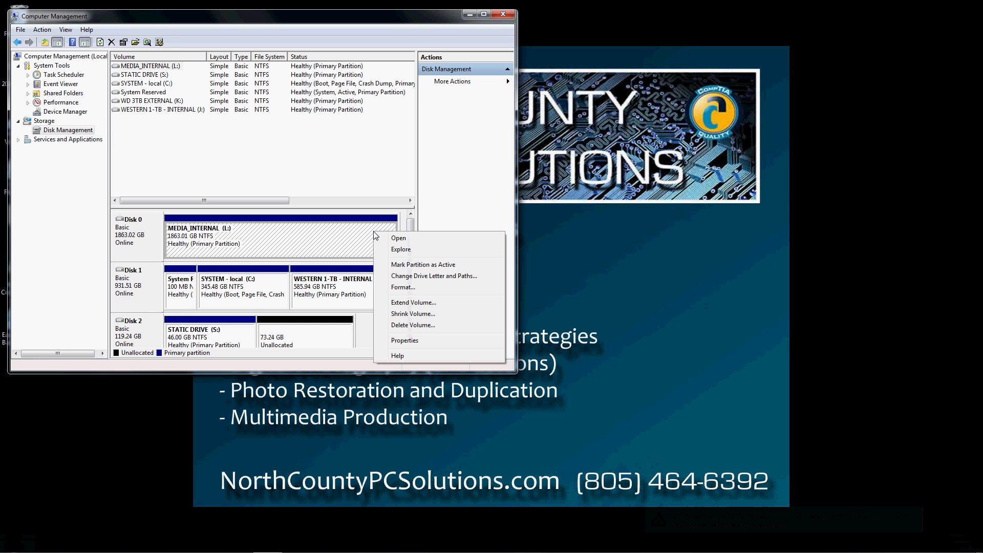
{"action": "left_click", "coordinate": [398, 314]}
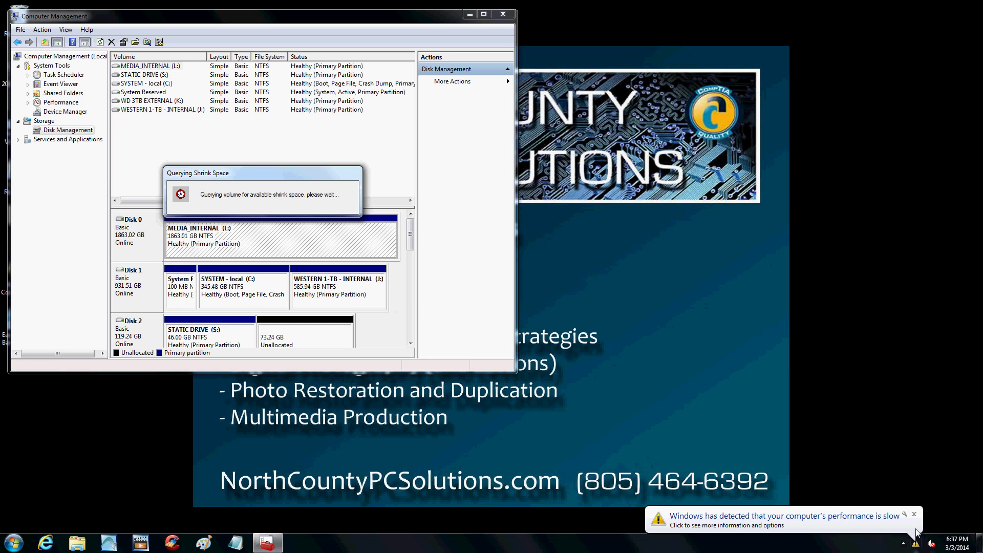
{"action": "left_click", "coordinate": [914, 514]}
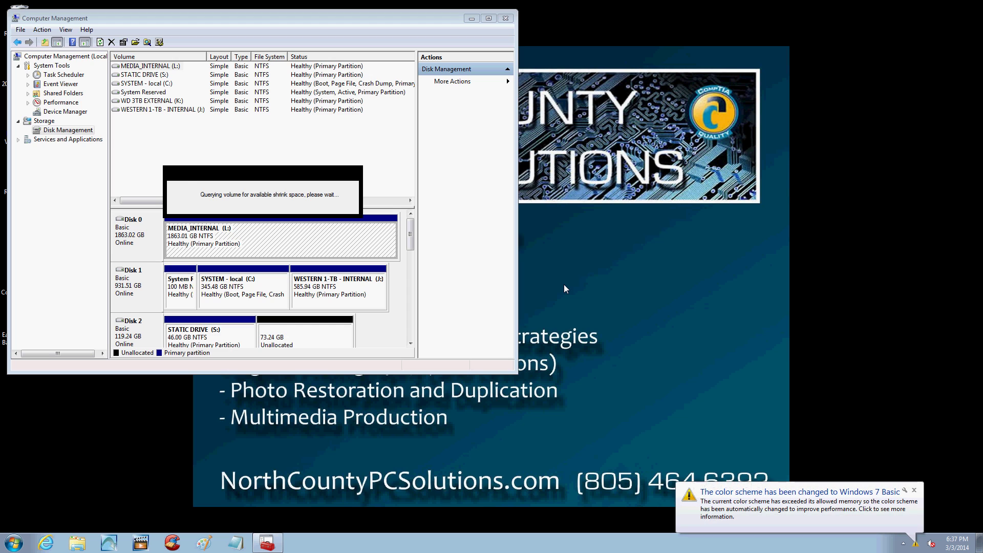
{"action": "left_click", "coordinate": [915, 490]}
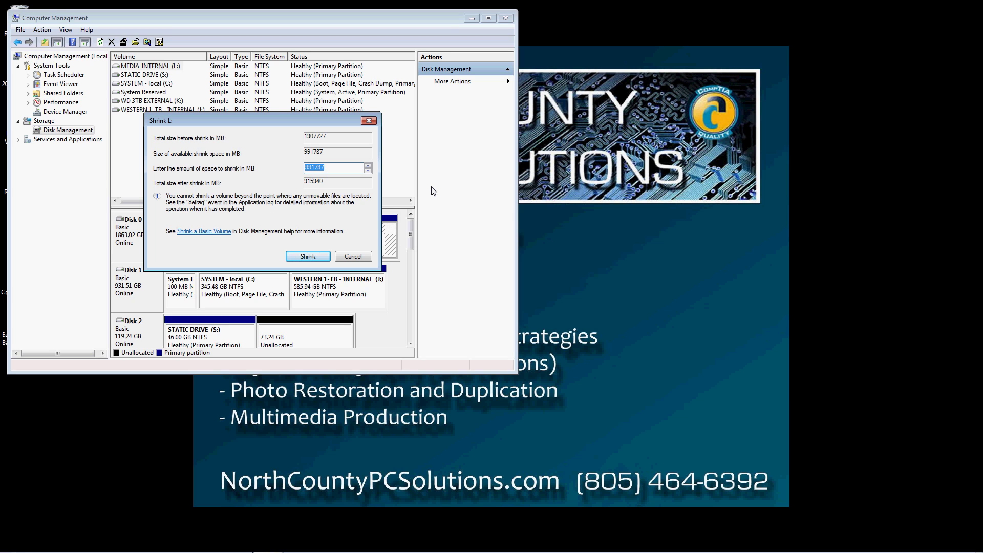
{"action": "key", "text": "Left"}
{"action": "key", "text": "Left"}
{"action": "key", "text": "BackSpace"}
{"action": "key", "text": "BackSpace"}
{"action": "key", "text": "BackSpace"}
{"action": "key", "text": "BackSpace"}
{"action": "key", "text": "BackSpace"}
{"action": "key", "text": "BackSpace"}
{"action": "type", "text": "20000"}
{"action": "left_click", "coordinate": [308, 257]}
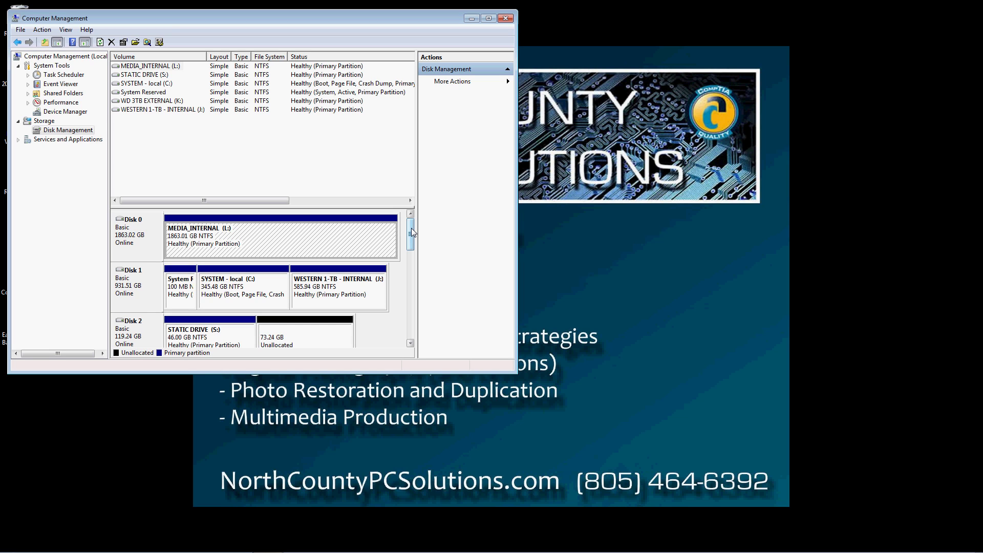
{"action": "mouse_move", "coordinate": [410, 230]}
{"action": "left_mouse_down"}
{"action": "mouse_move", "coordinate": [412, 307]}
{"action": "mouse_move", "coordinate": [410, 227]}
{"action": "left_mouse_up"}
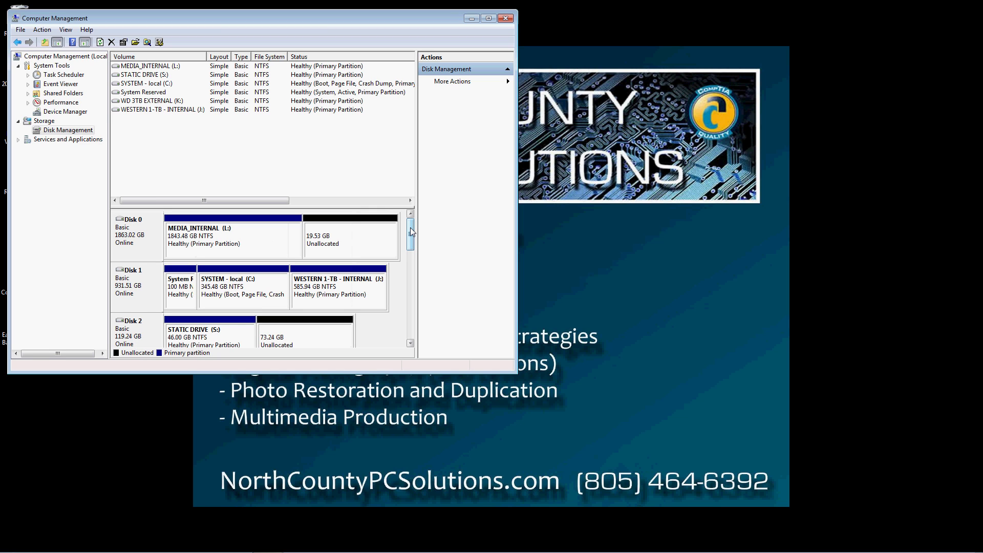
Set up a new simple volume in Disk 0's unallocated space, using the full 19999 MB and drive letter F
{"action": "right_click", "coordinate": [346, 234]}
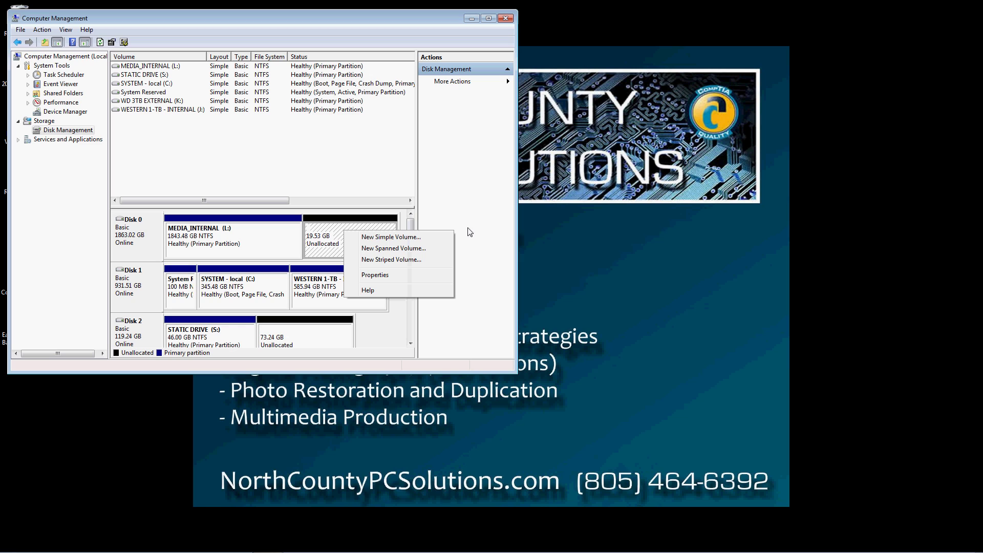
{"action": "left_click", "coordinate": [367, 239]}
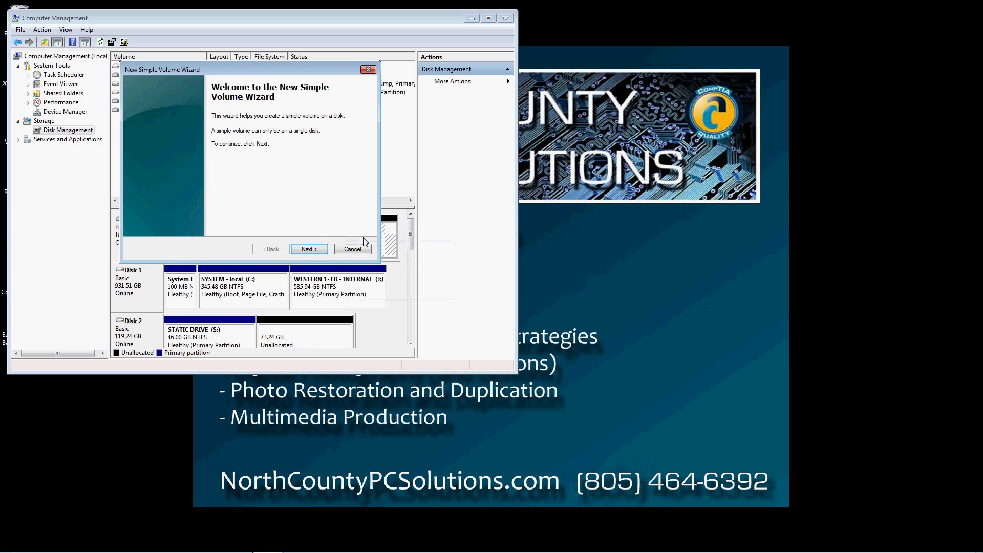
{"action": "left_click", "coordinate": [310, 250]}
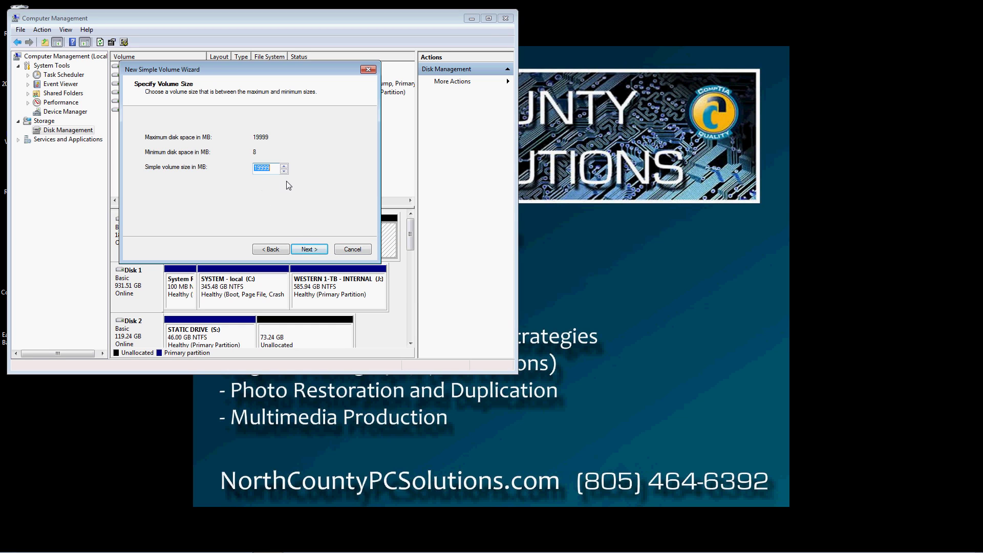
{"action": "left_click", "coordinate": [306, 251]}
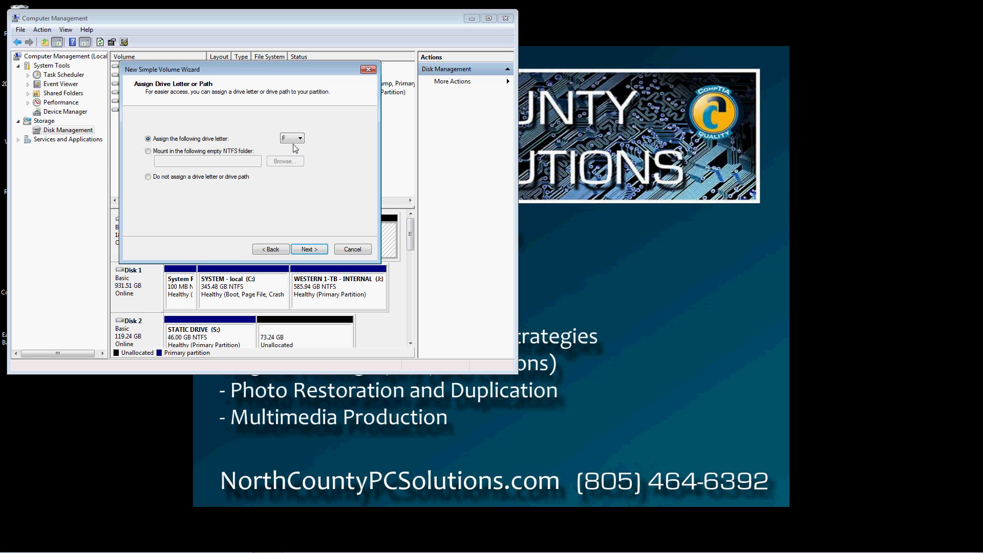
{"action": "left_click", "coordinate": [309, 250]}
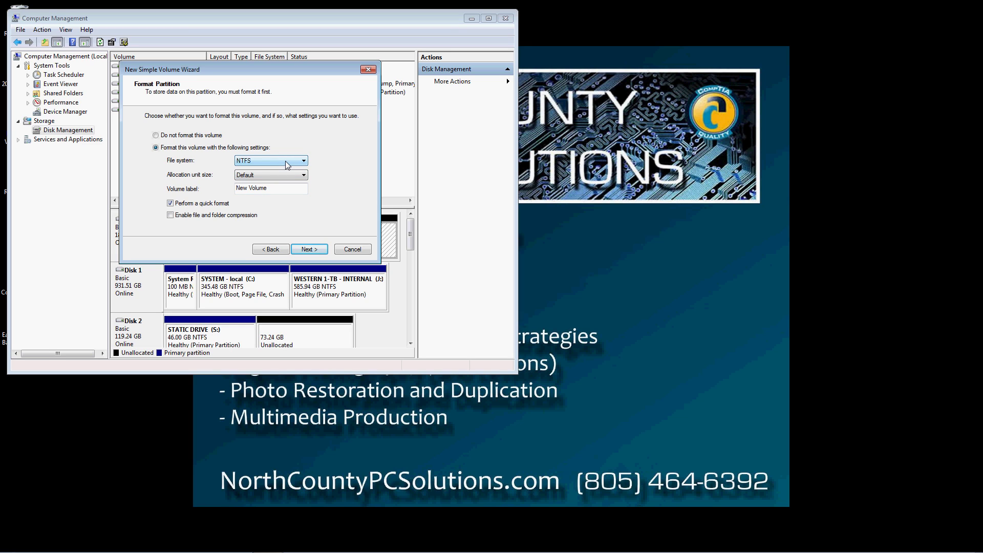
Choose a quick NTFS format with the volume label "pratice" and finish creating the volume
{"action": "left_click", "coordinate": [305, 162]}
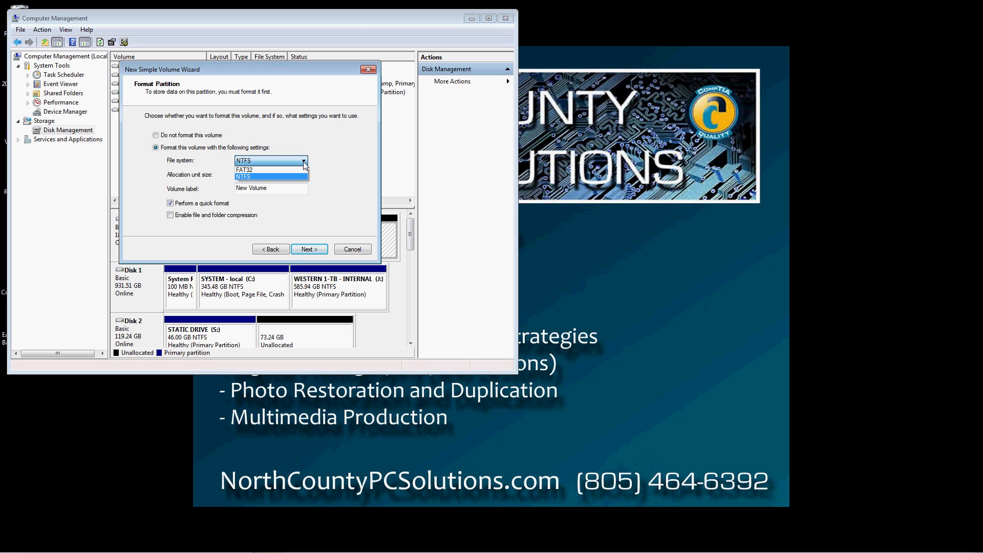
{"action": "left_click", "coordinate": [281, 192]}
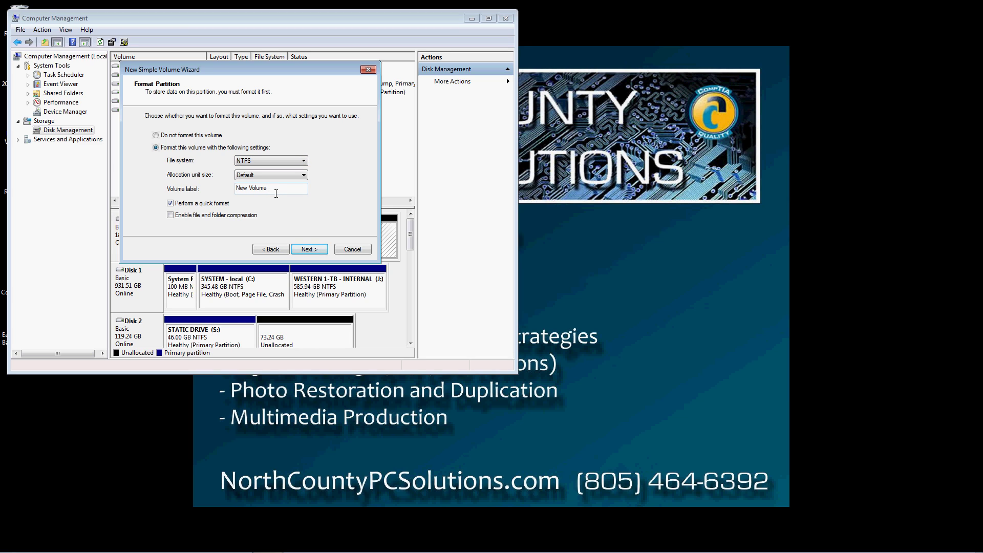
{"action": "left_click_drag", "start_coordinate": [276, 194], "coordinate": [237, 192]}
{"action": "type", "text": "pratice"}
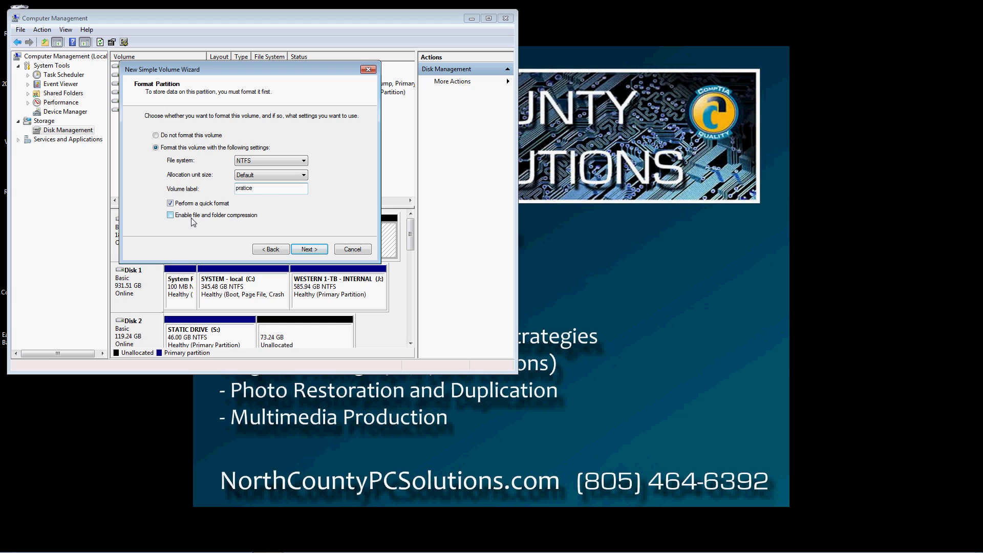
{"action": "left_click", "coordinate": [316, 251]}
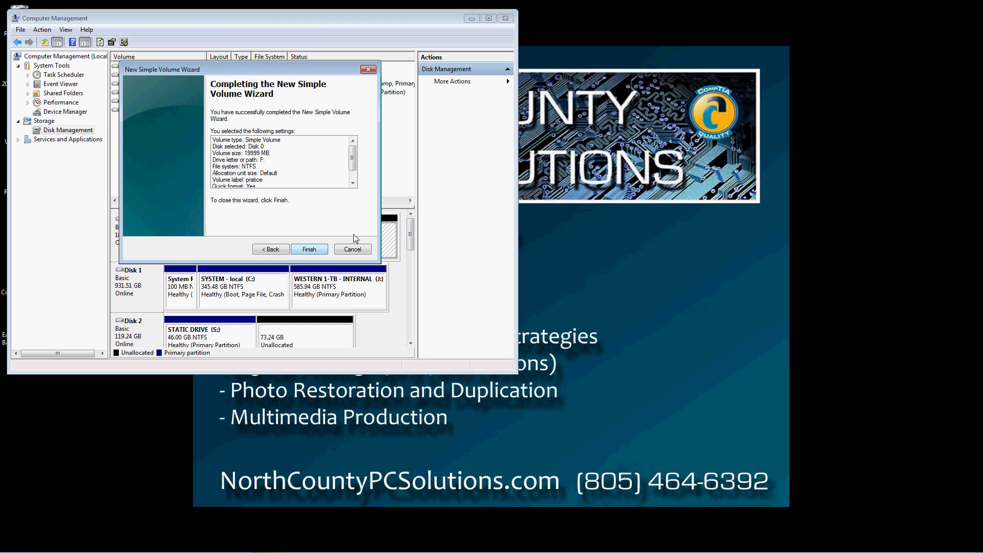
{"action": "left_click", "coordinate": [309, 250]}
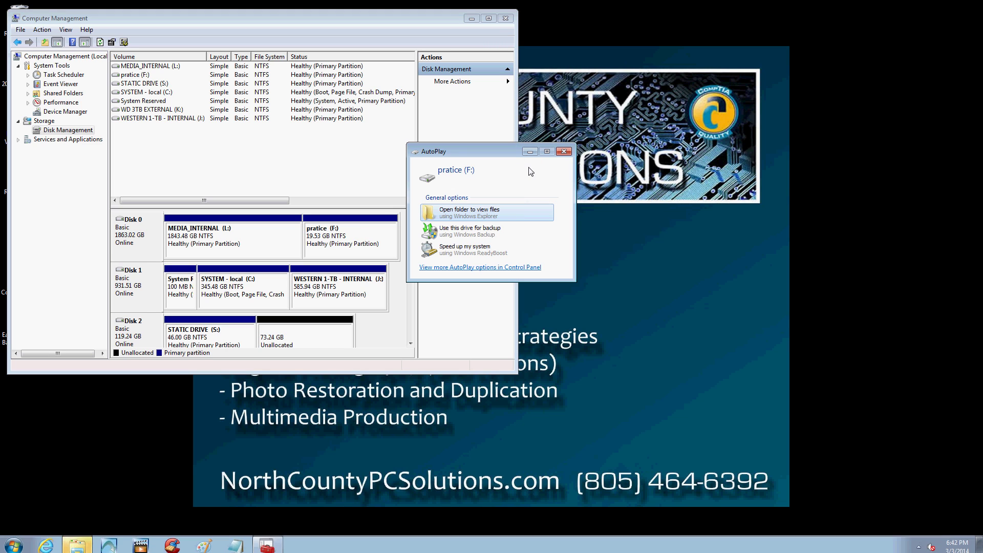
View the contents of the new pratice (F:) drive from the AutoPlay prompt and close its folder window
{"action": "left_click", "coordinate": [527, 171]}
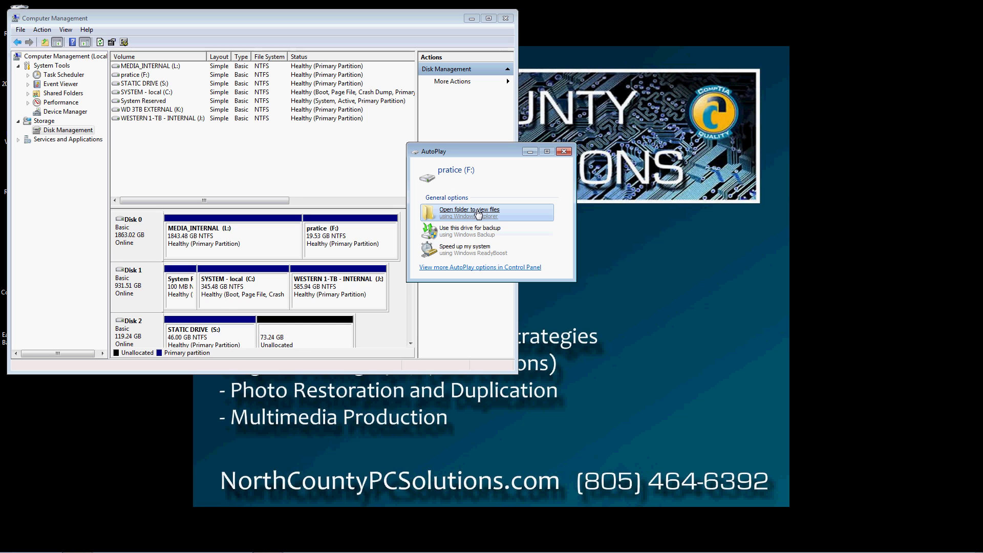
{"action": "left_click", "coordinate": [478, 213]}
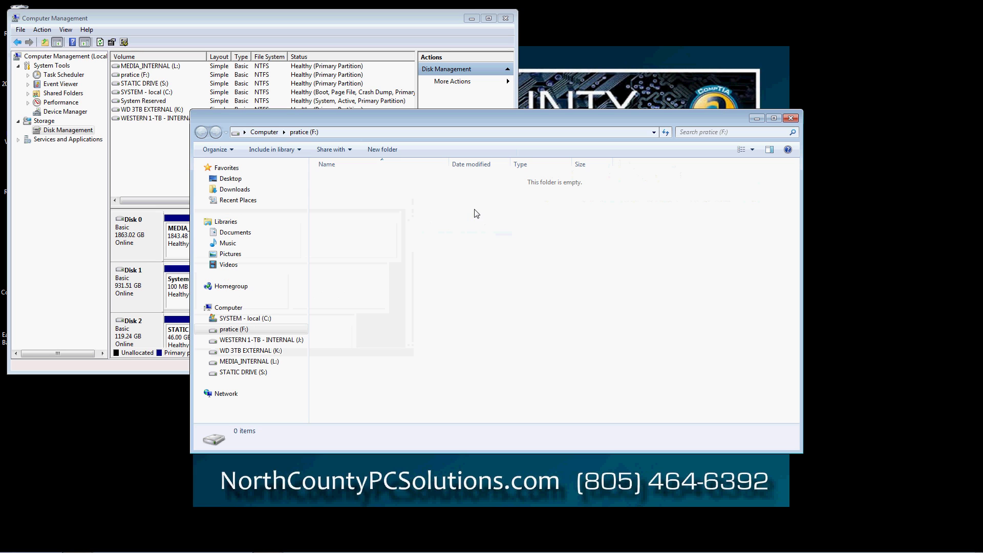
{"action": "left_click", "coordinate": [798, 118]}
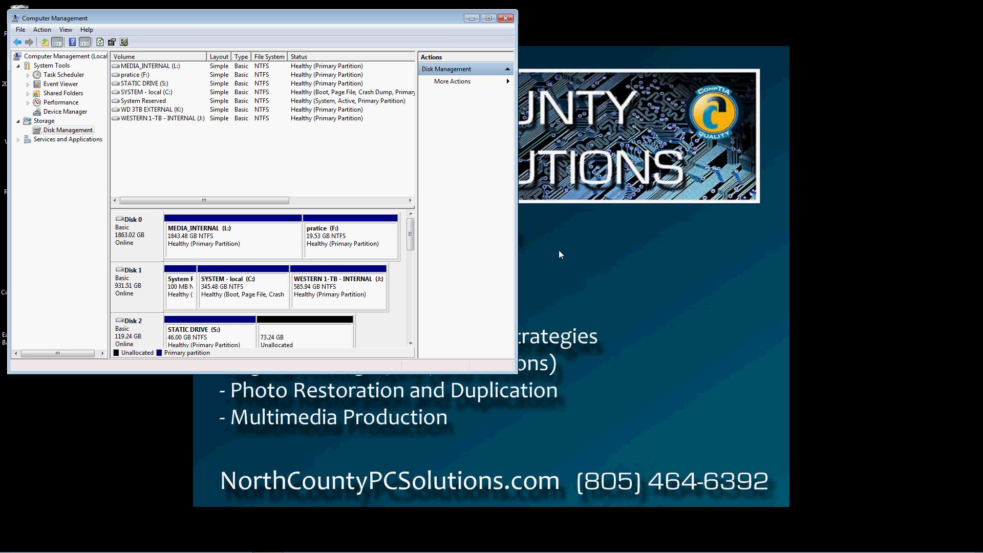
Delete the pratice (F:) volume on Disk 0 and accept the erasure of its data
{"action": "right_click", "coordinate": [350, 233]}
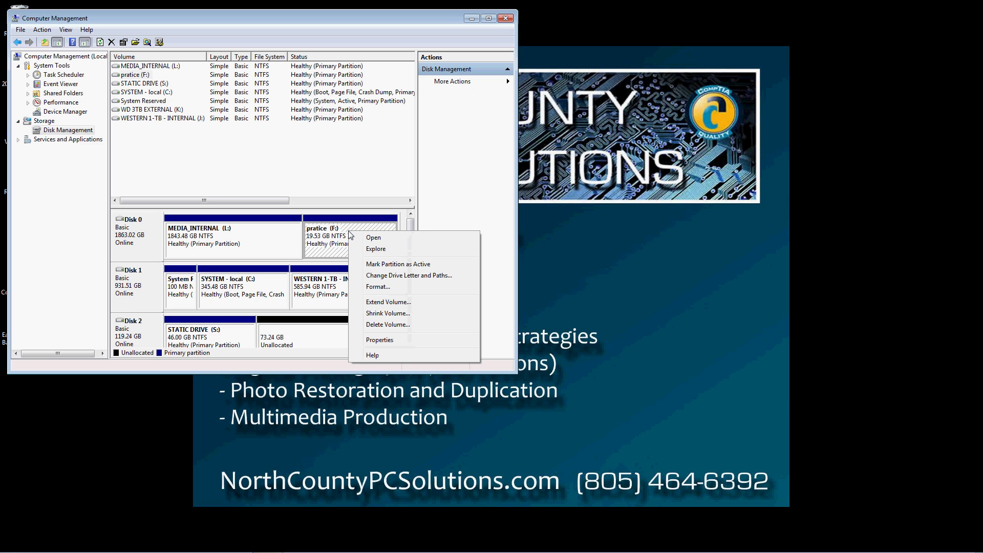
{"action": "left_click", "coordinate": [381, 325]}
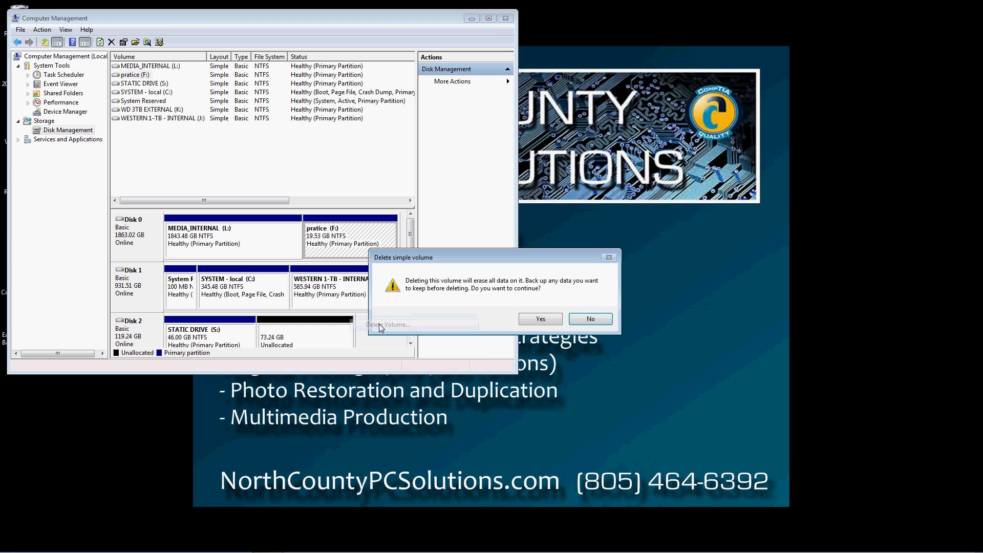
{"action": "left_click", "coordinate": [530, 319]}
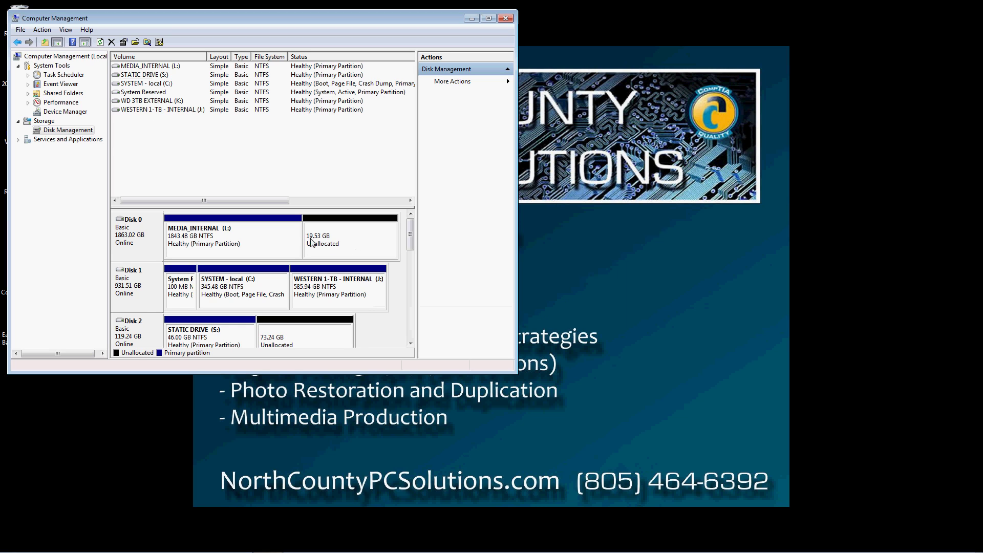
Extend the MEDIA_INTERNAL (L:) volume with the 19999 MB of unallocated space on Disk 0, and close Computer Management
{"action": "right_click", "coordinate": [293, 233]}
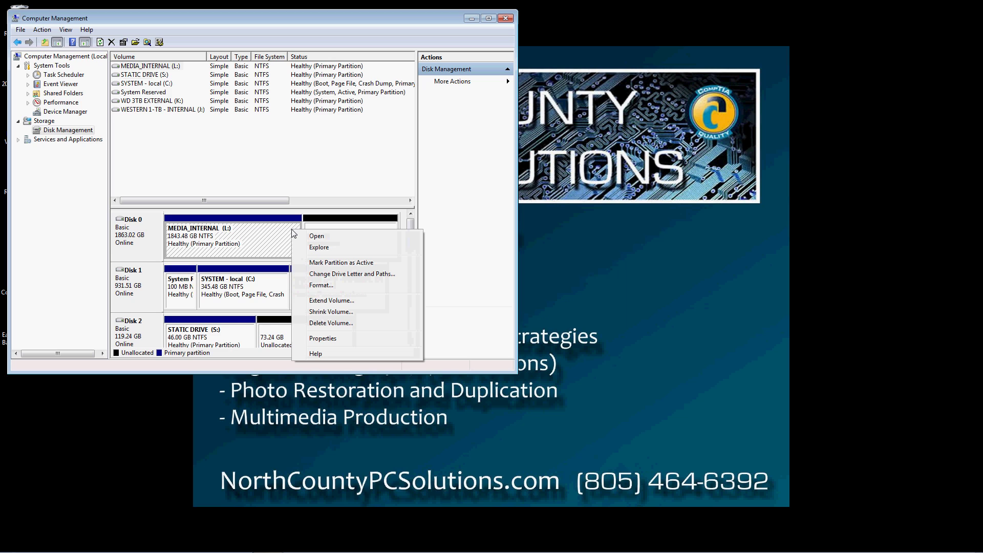
{"action": "left_click", "coordinate": [316, 301]}
{"action": "left_click", "coordinate": [310, 257]}
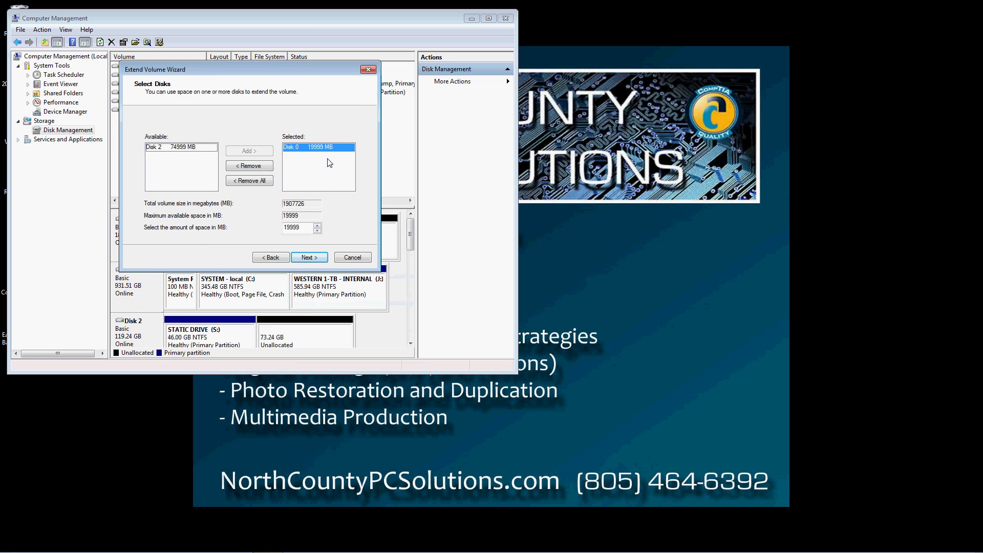
{"action": "left_click", "coordinate": [309, 258]}
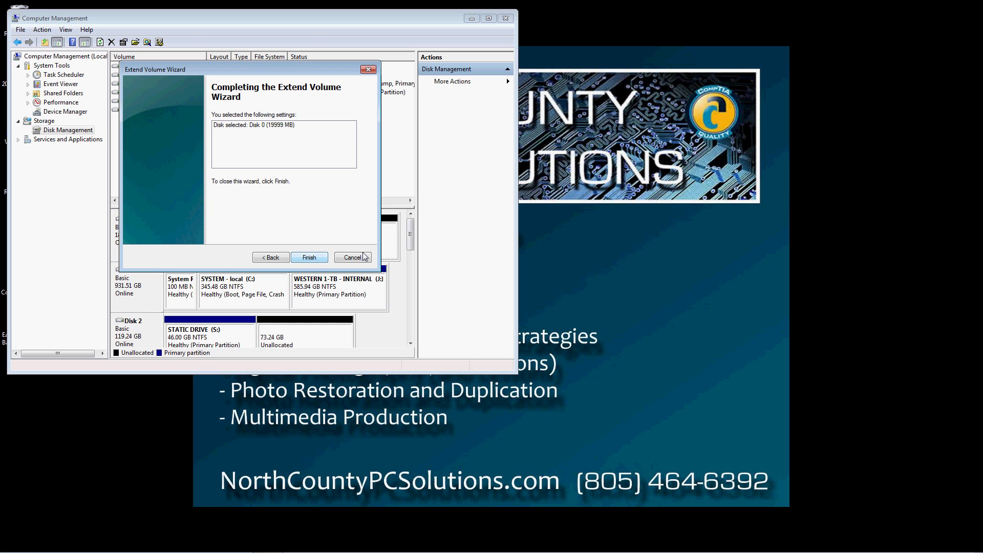
{"action": "left_click", "coordinate": [310, 257]}
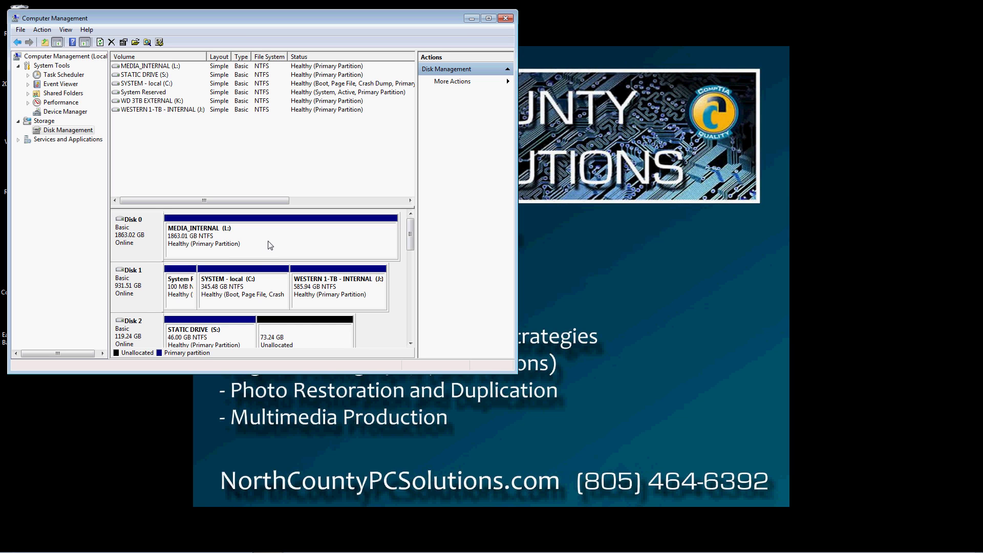
{"action": "left_click", "coordinate": [506, 19]}
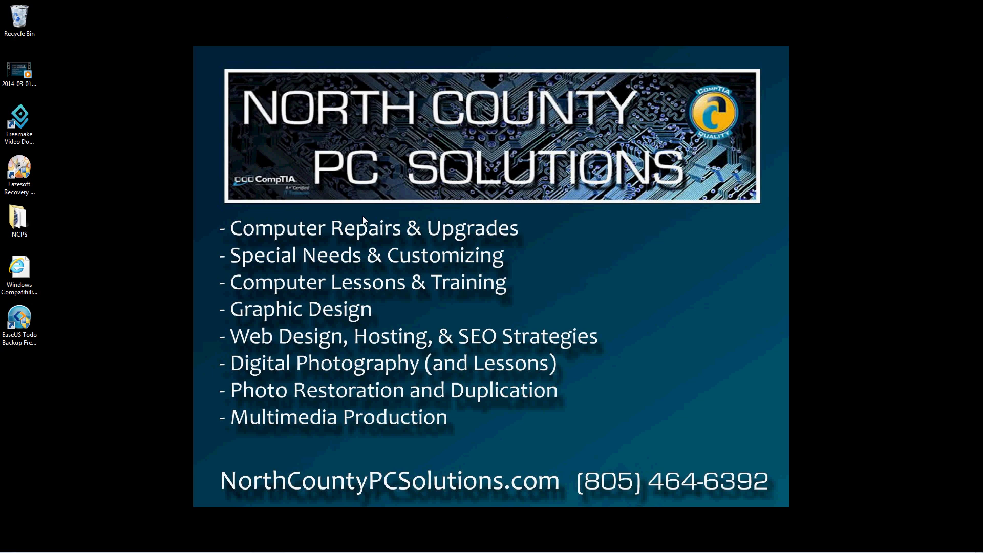